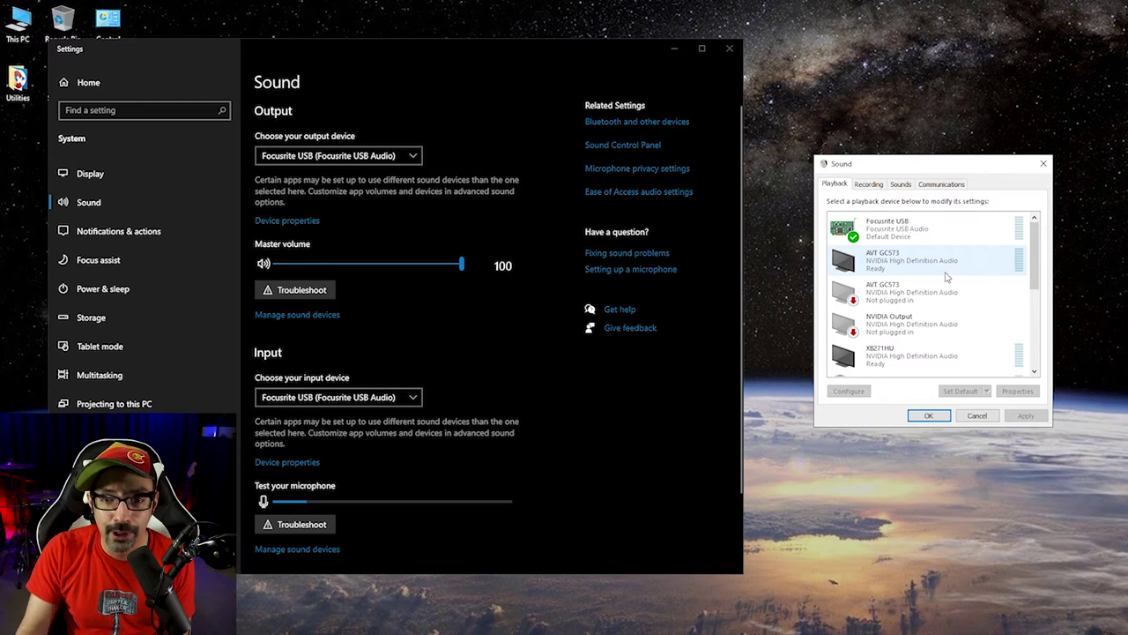
Set the Focusrite USB playback device as the default communication device
scroll(907, 262, down, 1)
scroll(907, 262, down, 2)
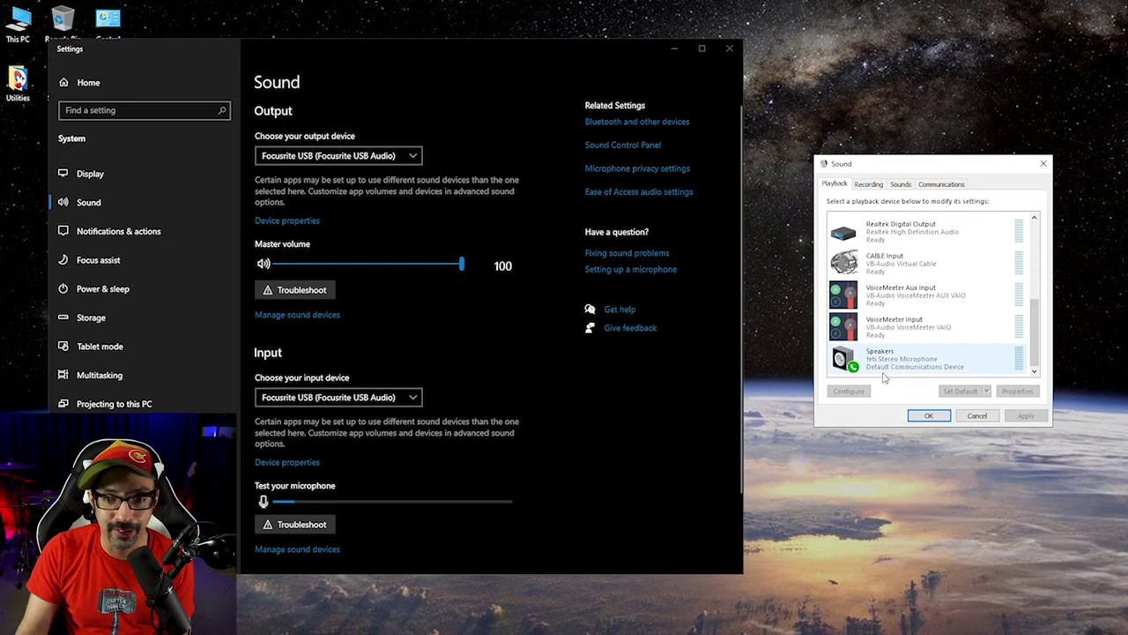
scroll(886, 370, up, 4)
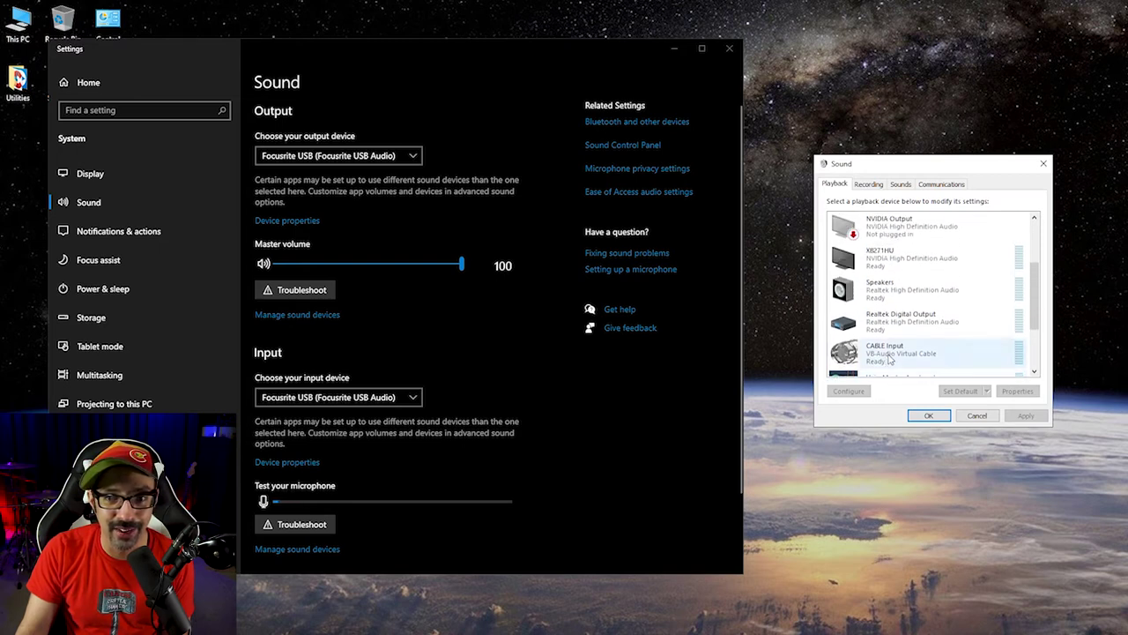
scroll(898, 357, up, 1)
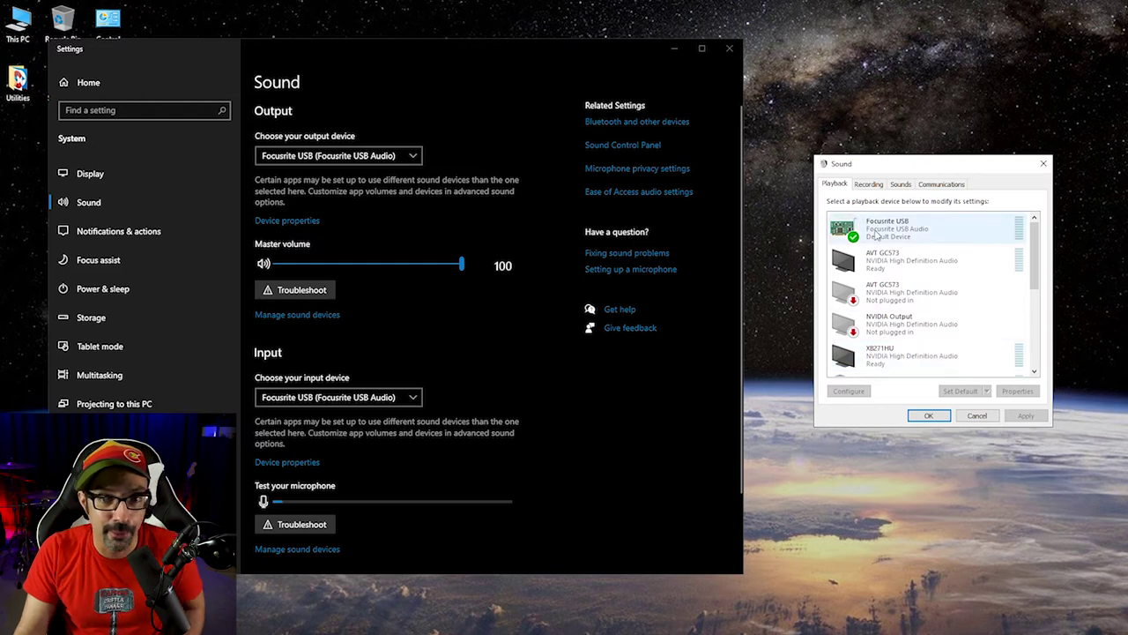
right_click(879, 233)
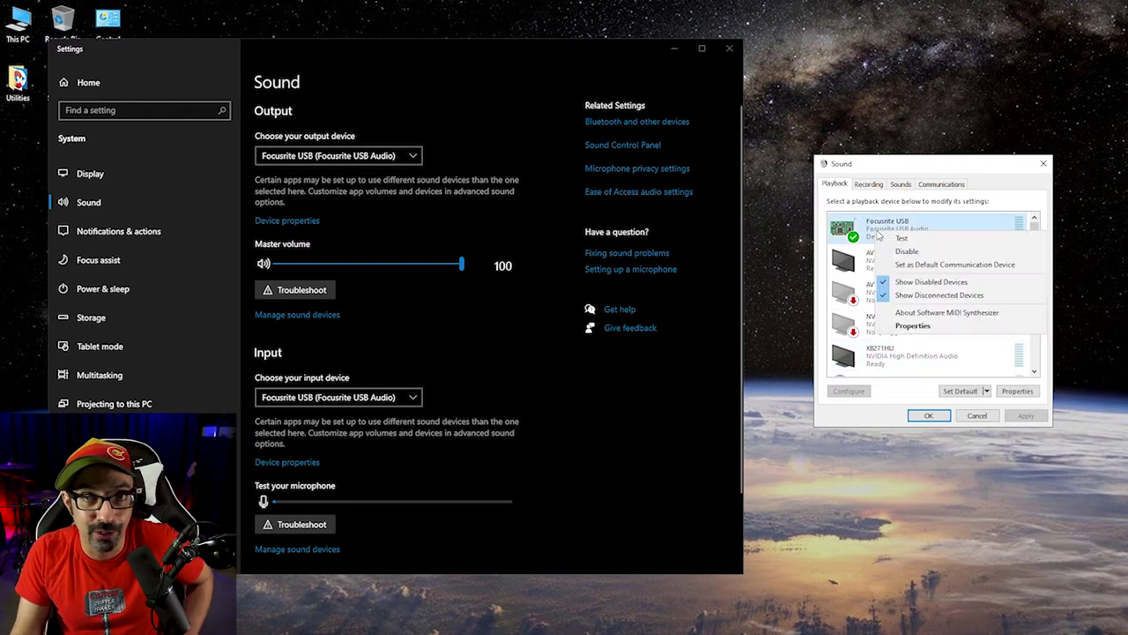
click(945, 265)
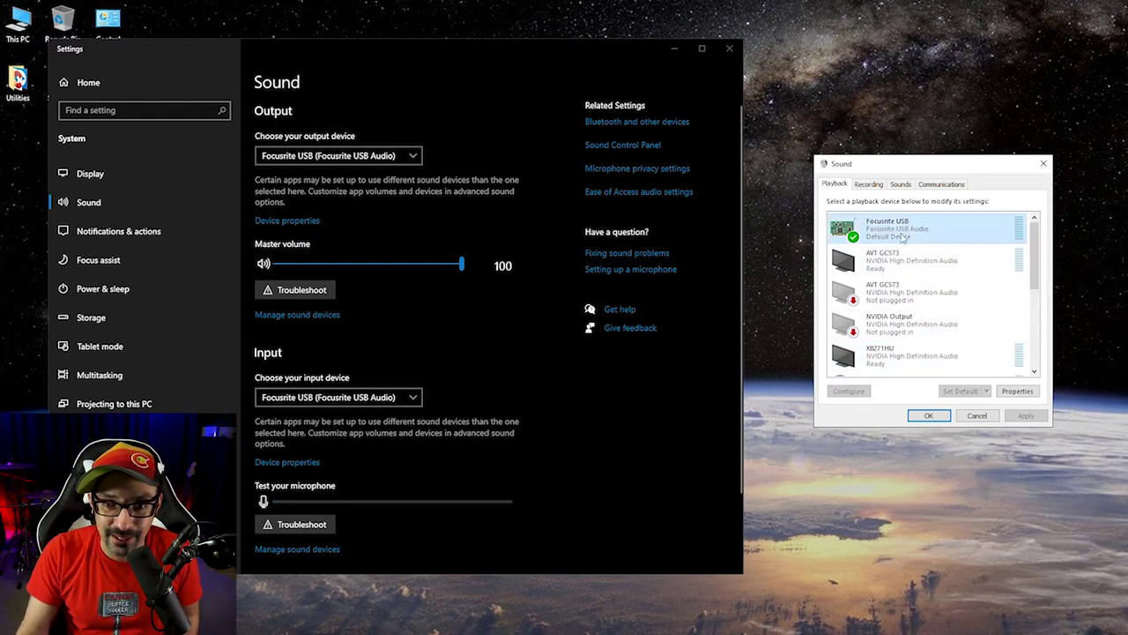
Open the properties of the Yeti Stereo Microphone among the recording devices
click(869, 184)
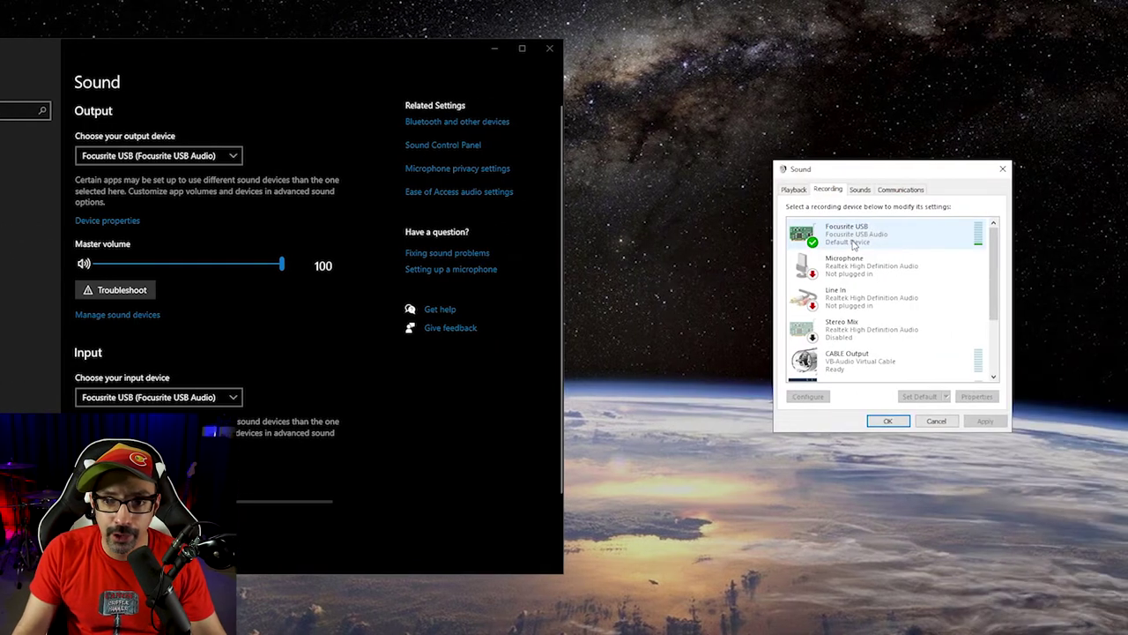
scroll(851, 264, down, 5)
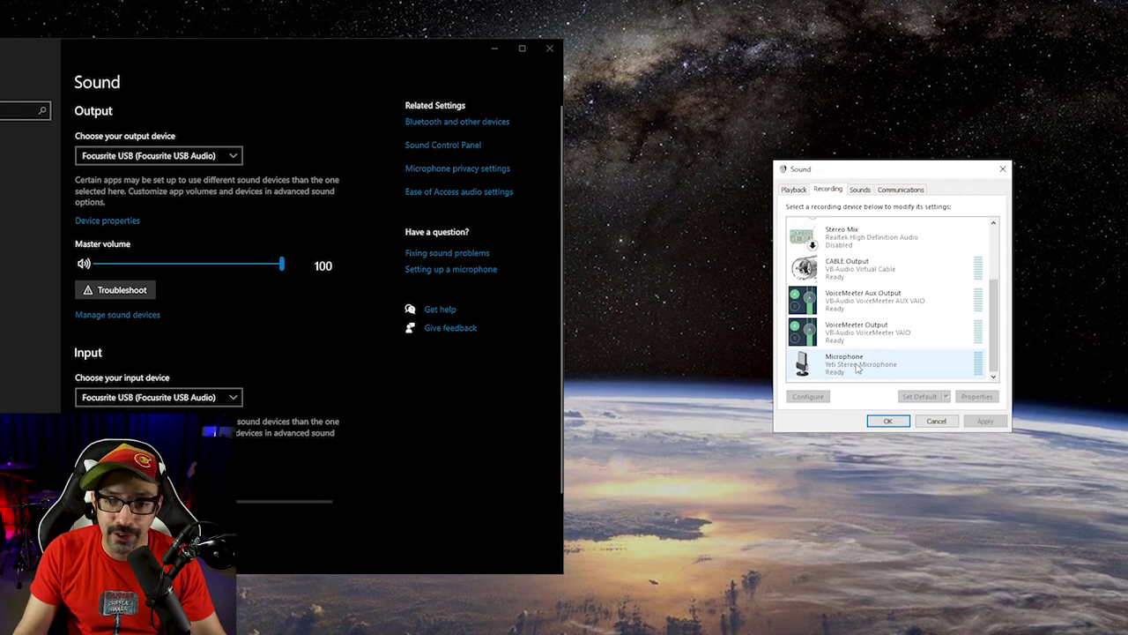
click(856, 369)
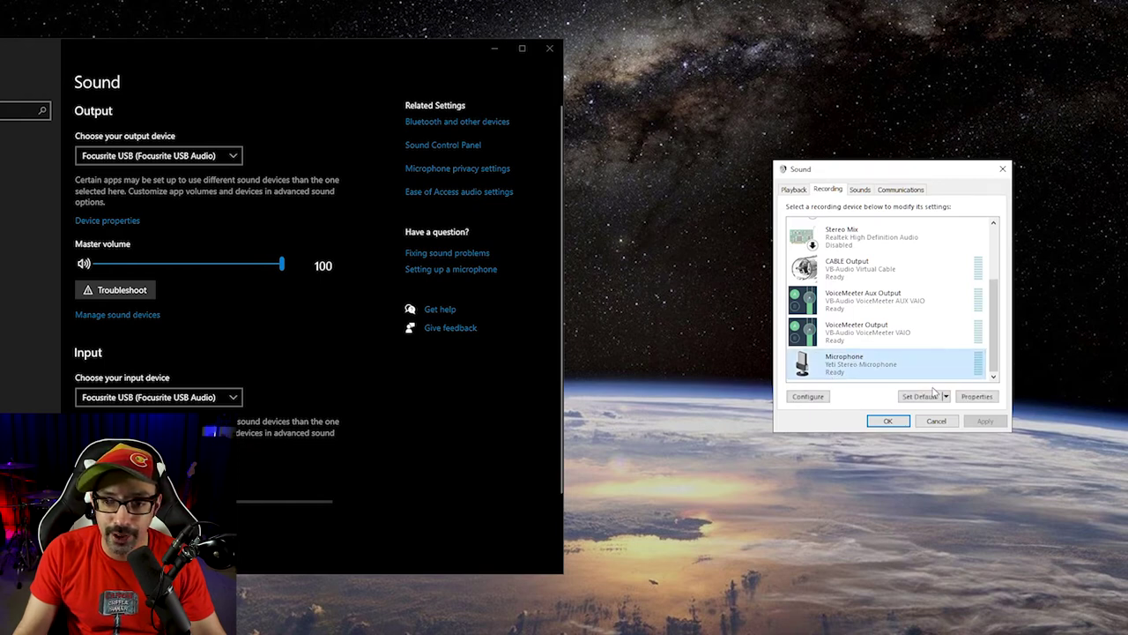
right_click(855, 367)
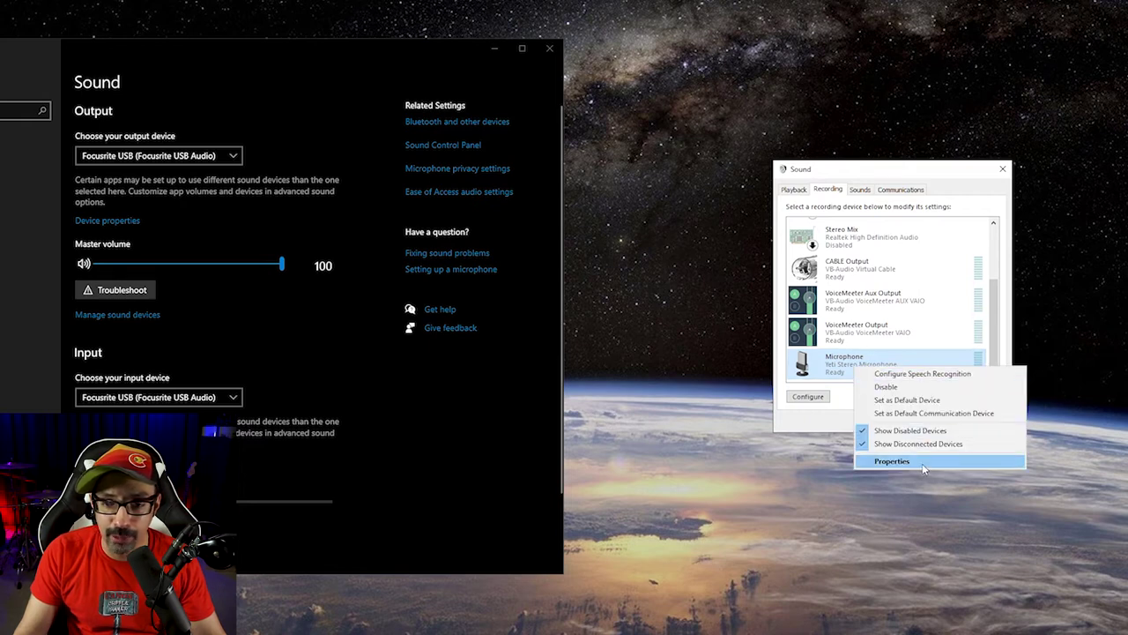
click(971, 461)
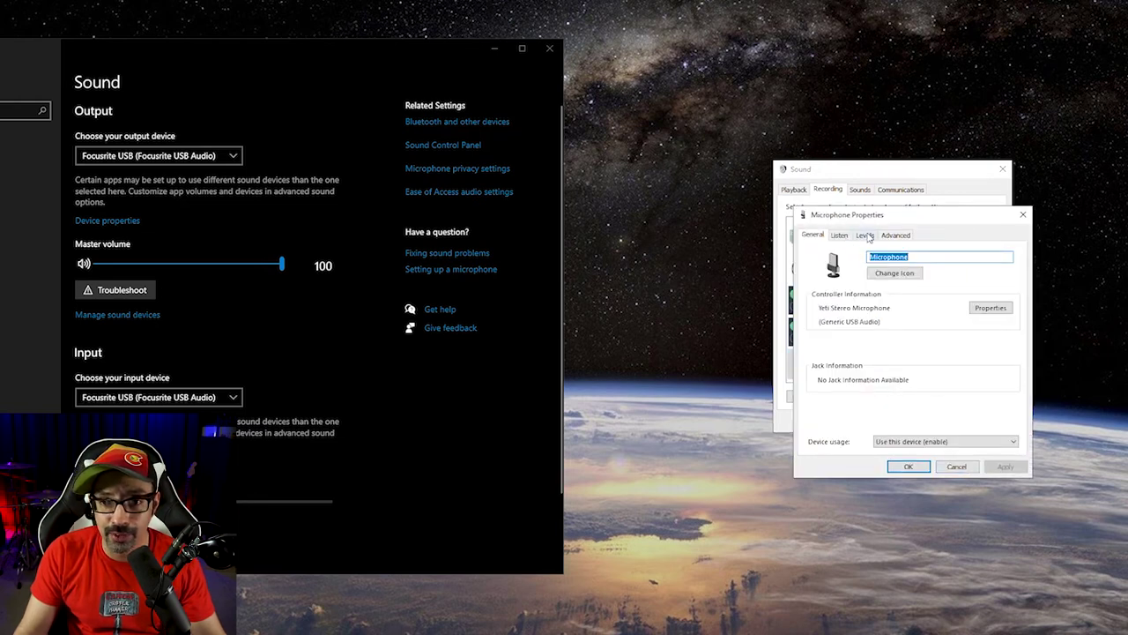
Try the Yeti microphone's input level at 0 and at 100, and set it back to 50
click(865, 236)
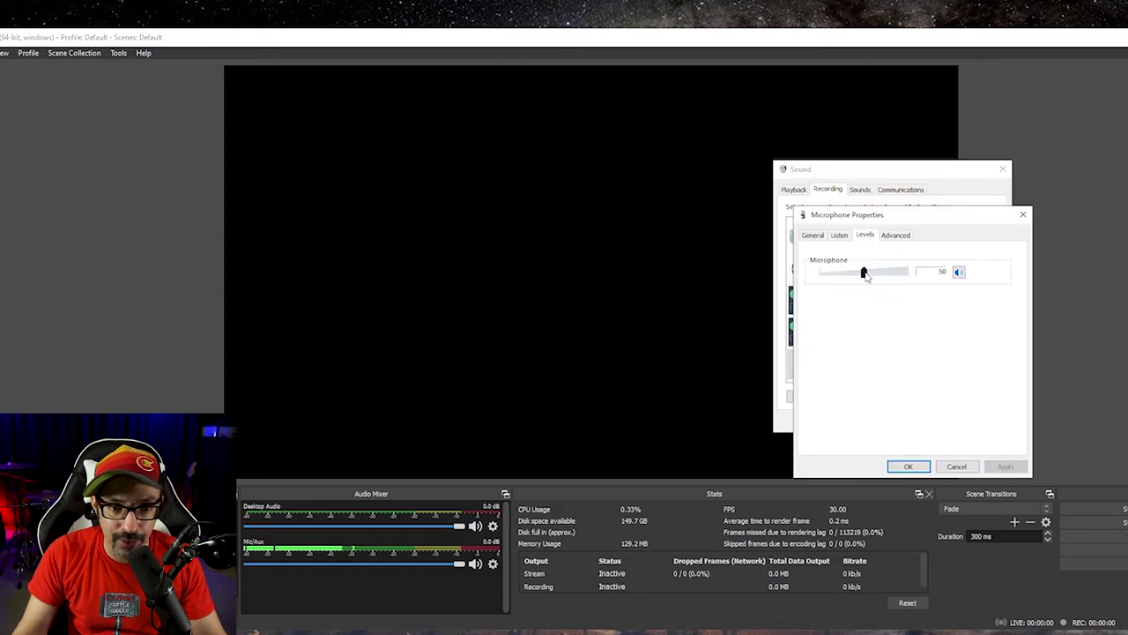
drag(864, 273, 723, 285)
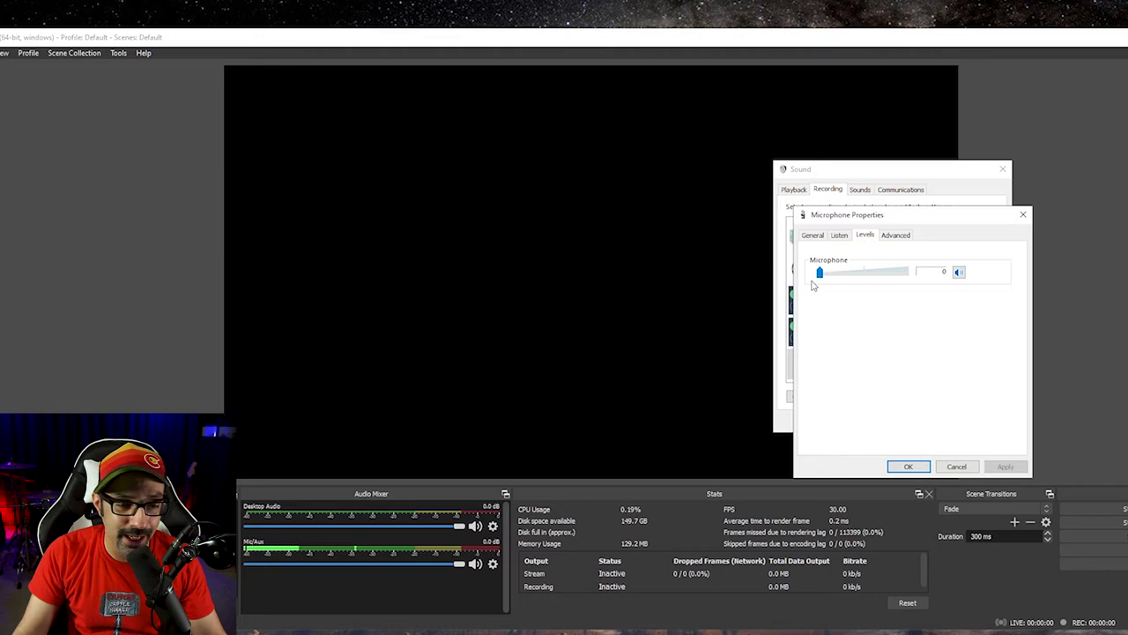
drag(819, 273, 908, 273)
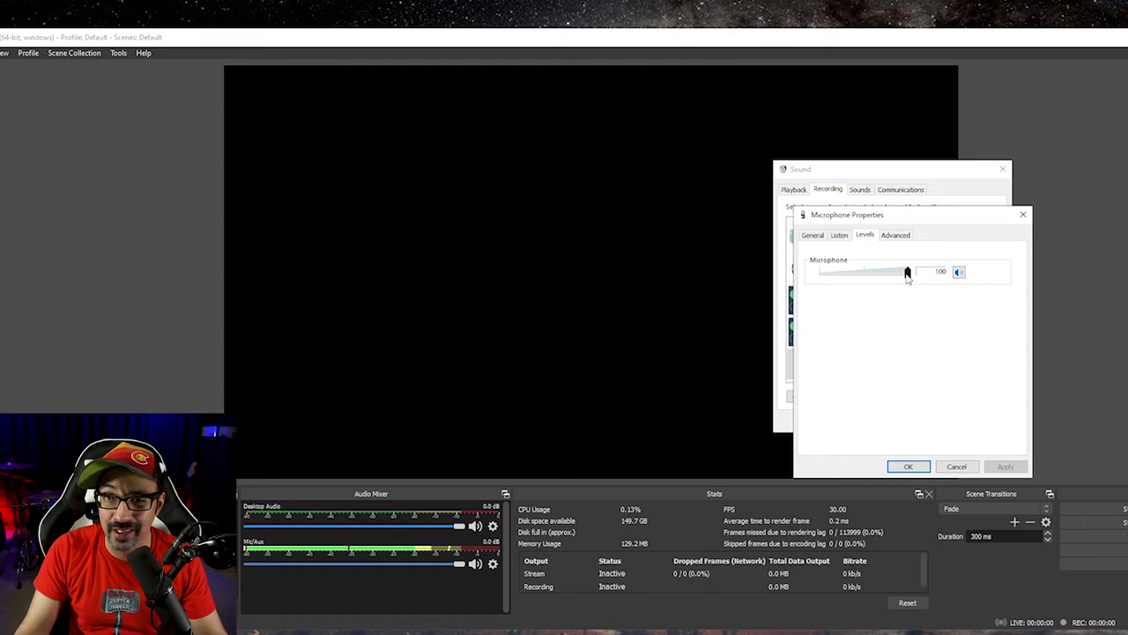
drag(908, 273, 864, 273)
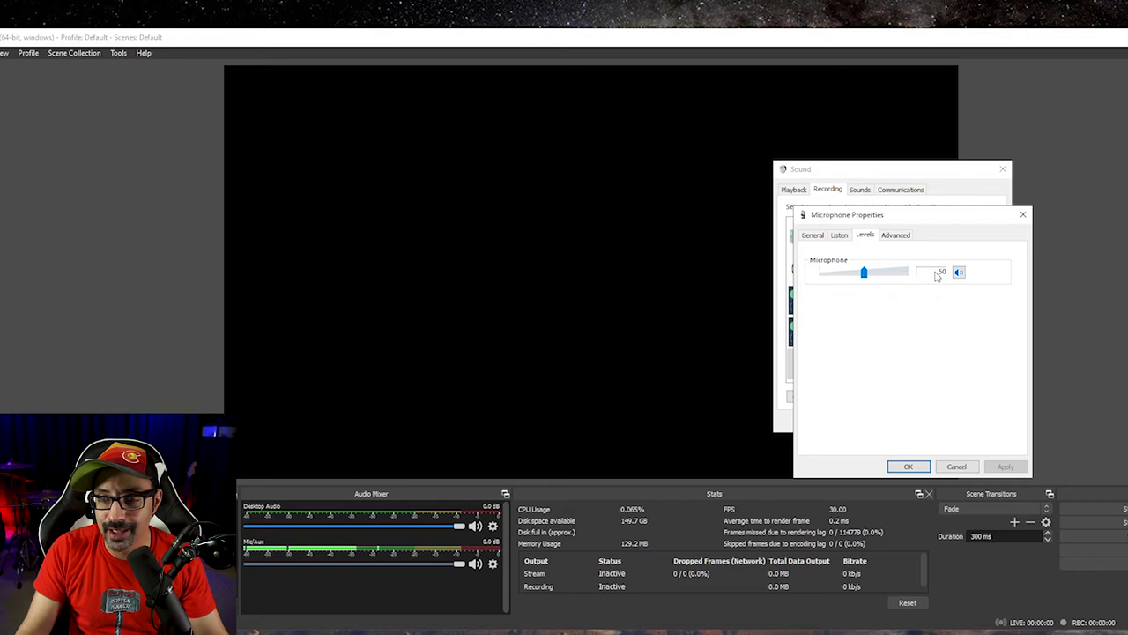
Set the microphone's default format to 2 channel, 16 bit, 48000 Hz (DVD Quality) and confirm its properties
click(909, 237)
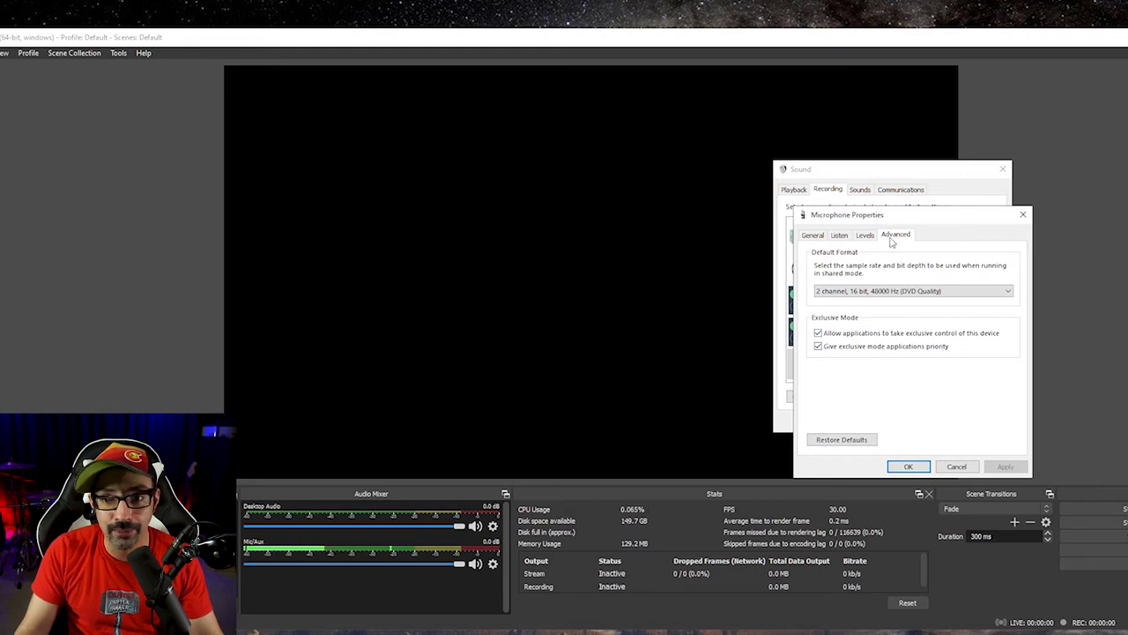
click(915, 293)
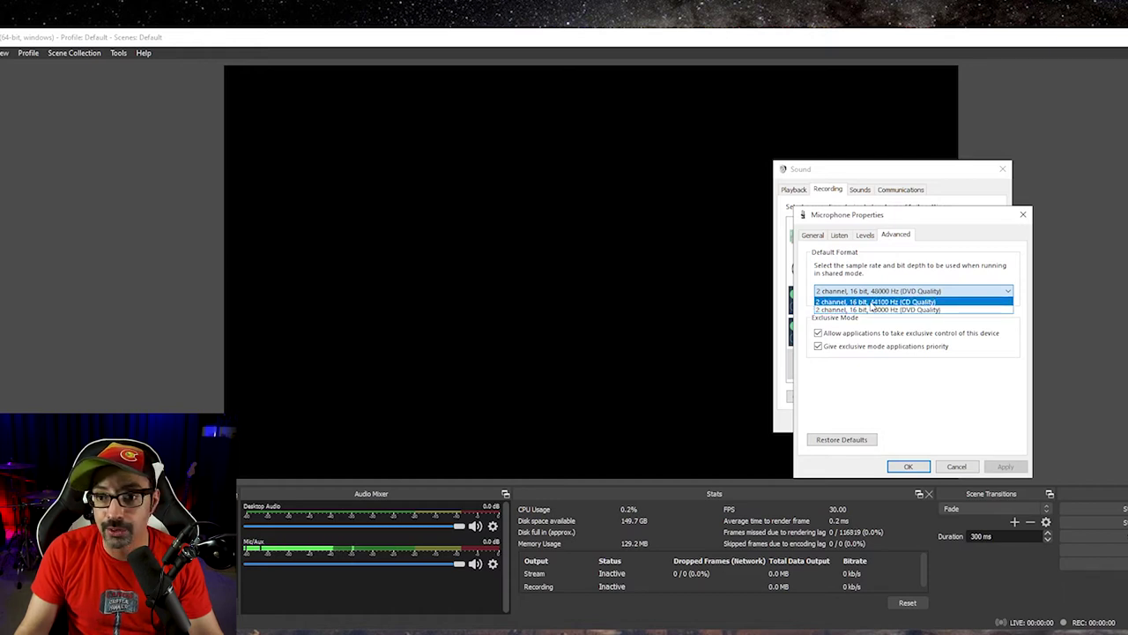
click(919, 310)
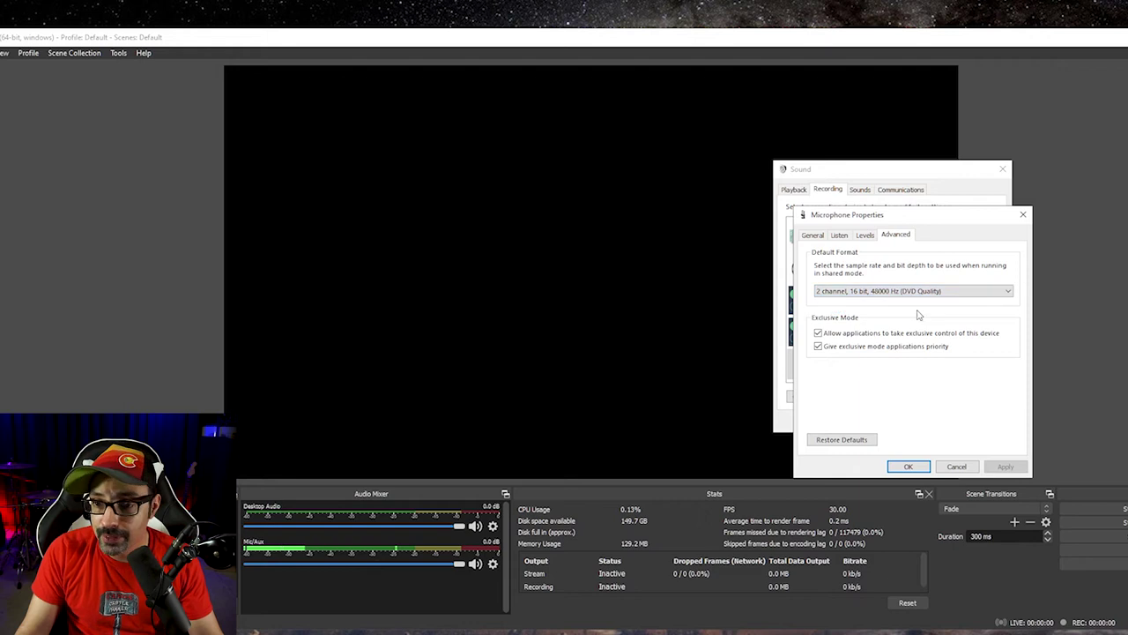
click(925, 468)
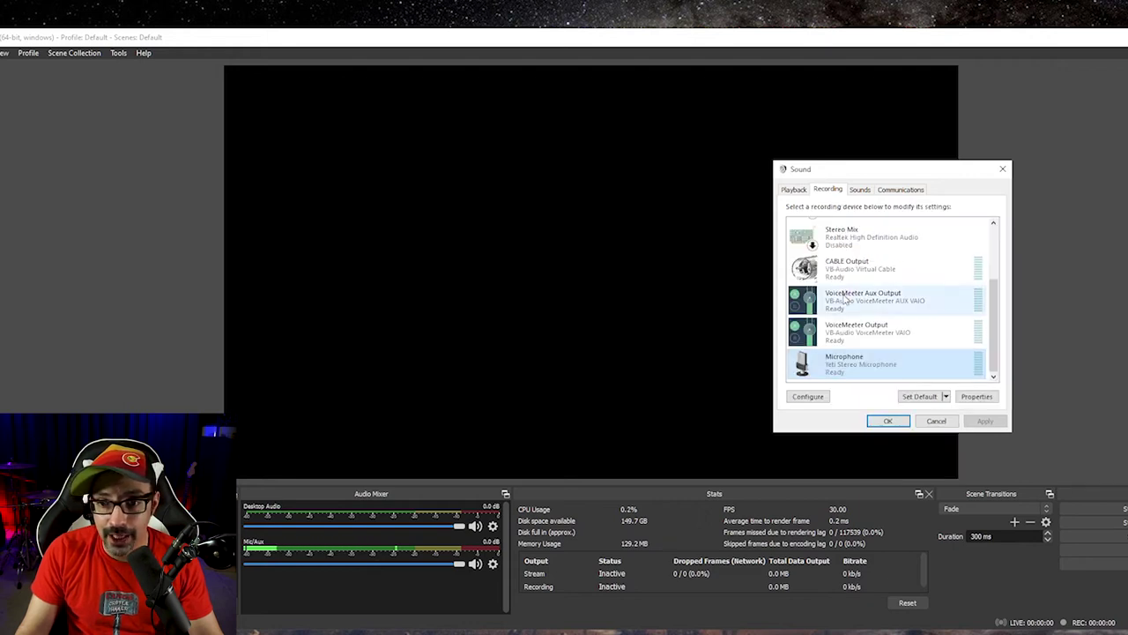
Check the default format of the Focusrite USB playback device and close the sound dialogs
click(798, 192)
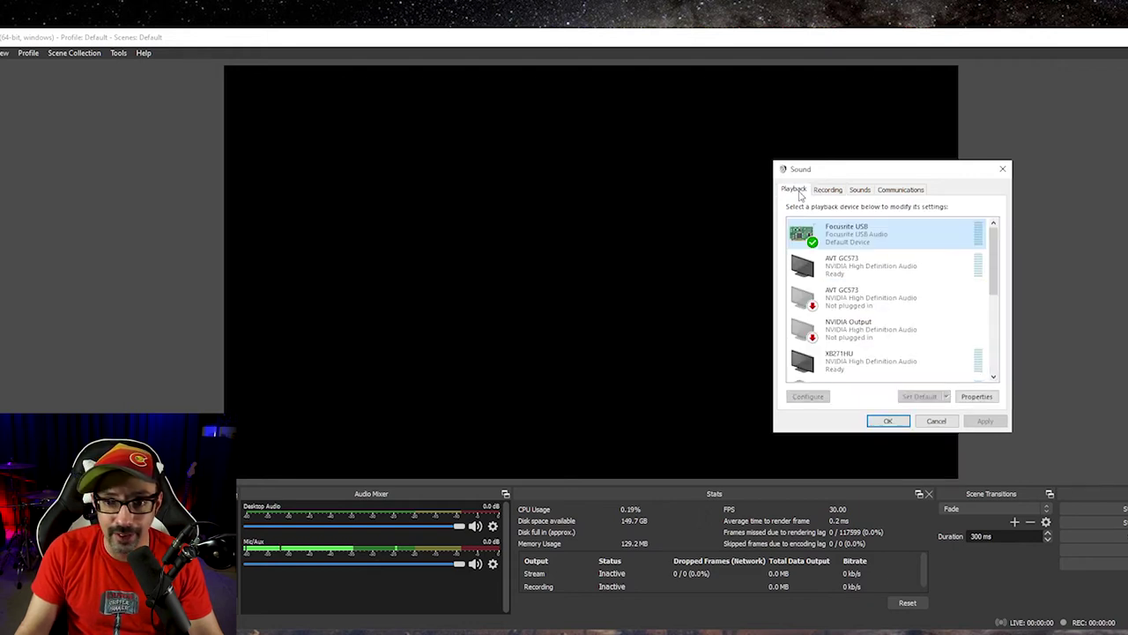
right_click(847, 236)
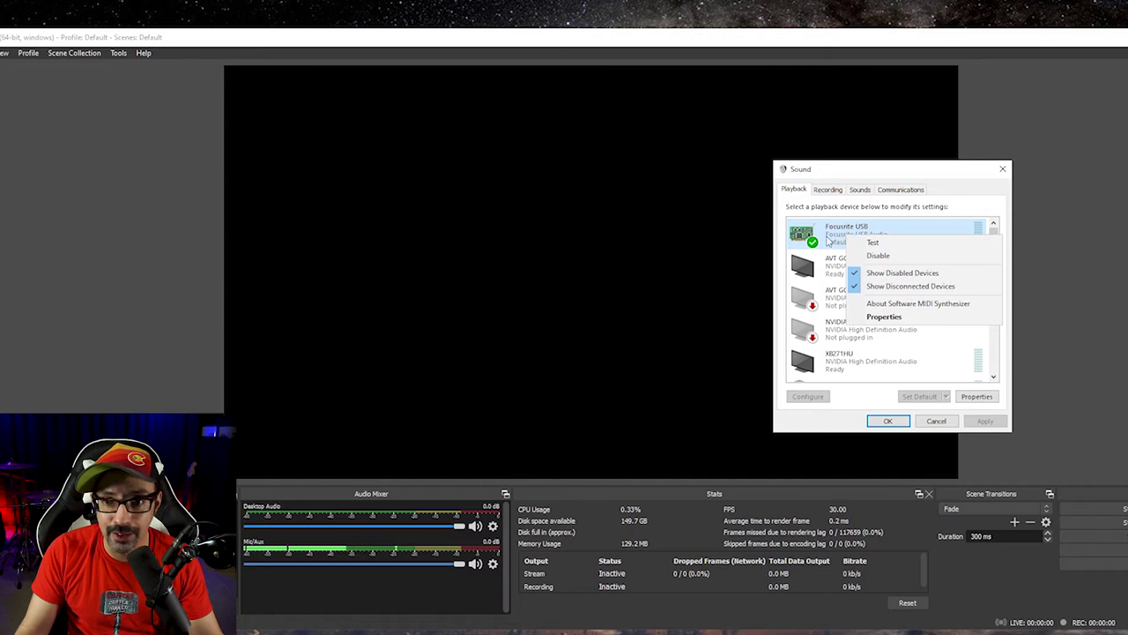
click(905, 319)
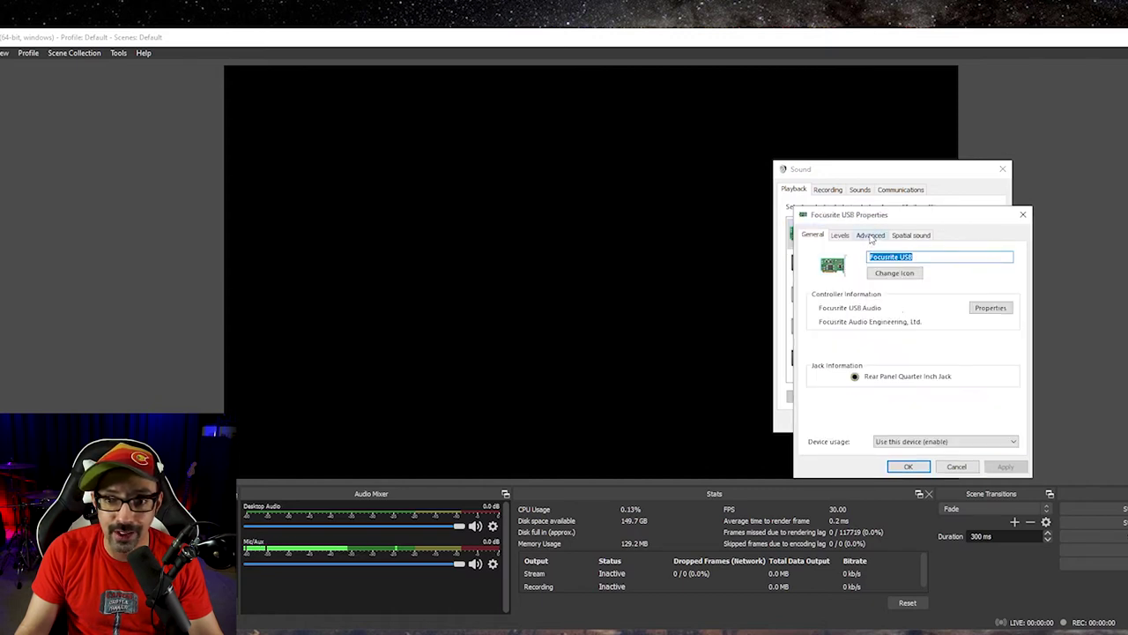
click(870, 236)
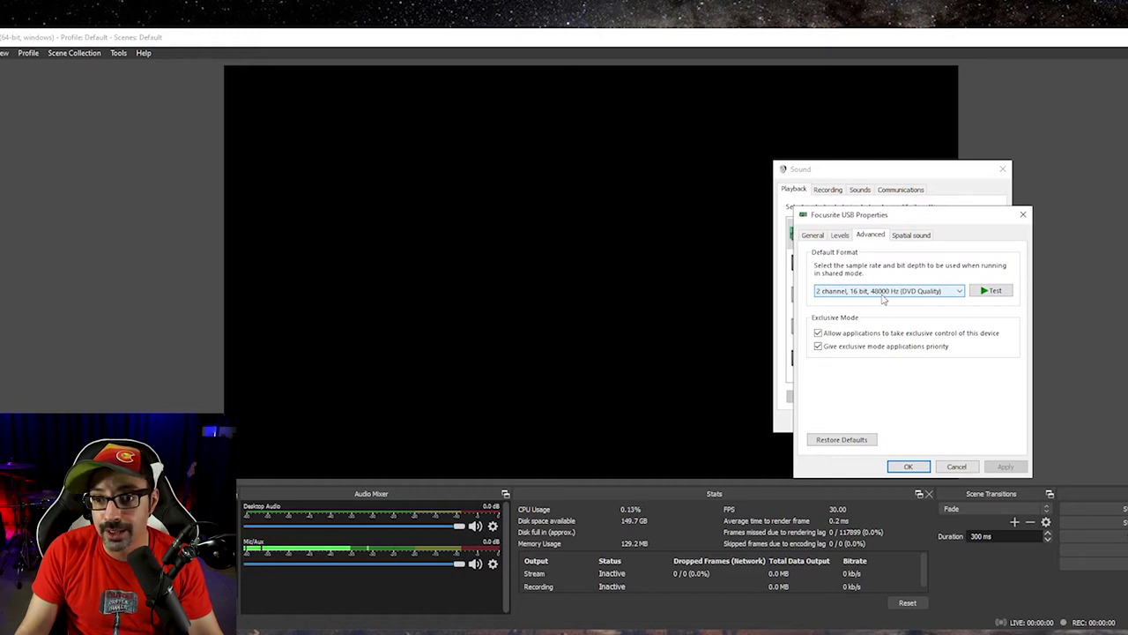
click(925, 468)
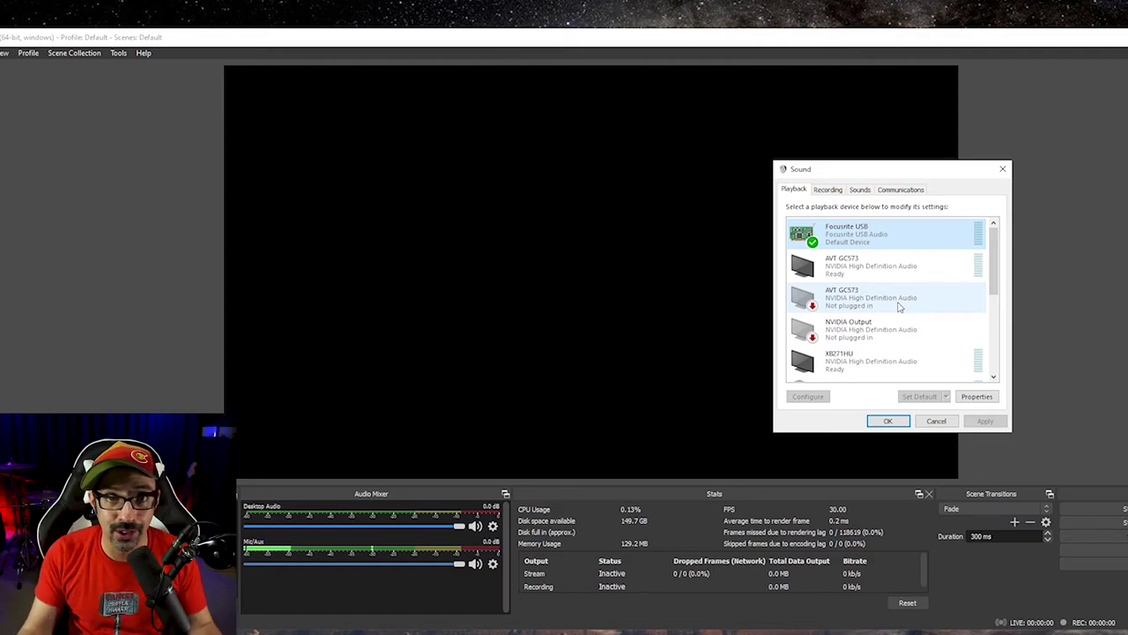
click(887, 420)
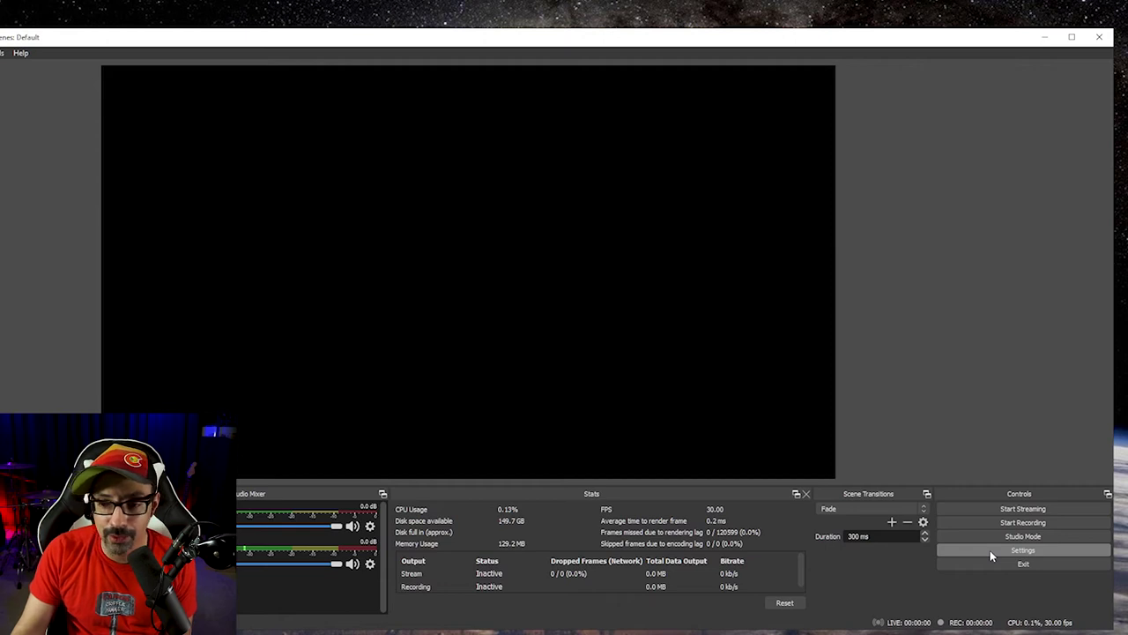
In OBS Studio's audio settings, try a sample rate of 44.1 kHz and set it back to 48 kHz
click(990, 550)
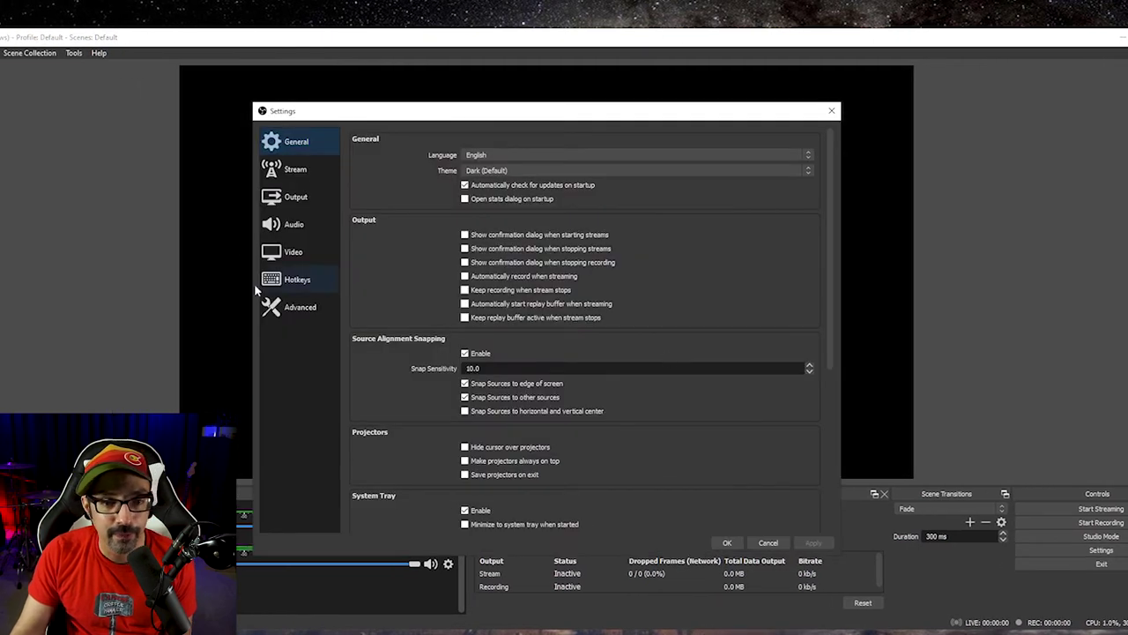
click(291, 229)
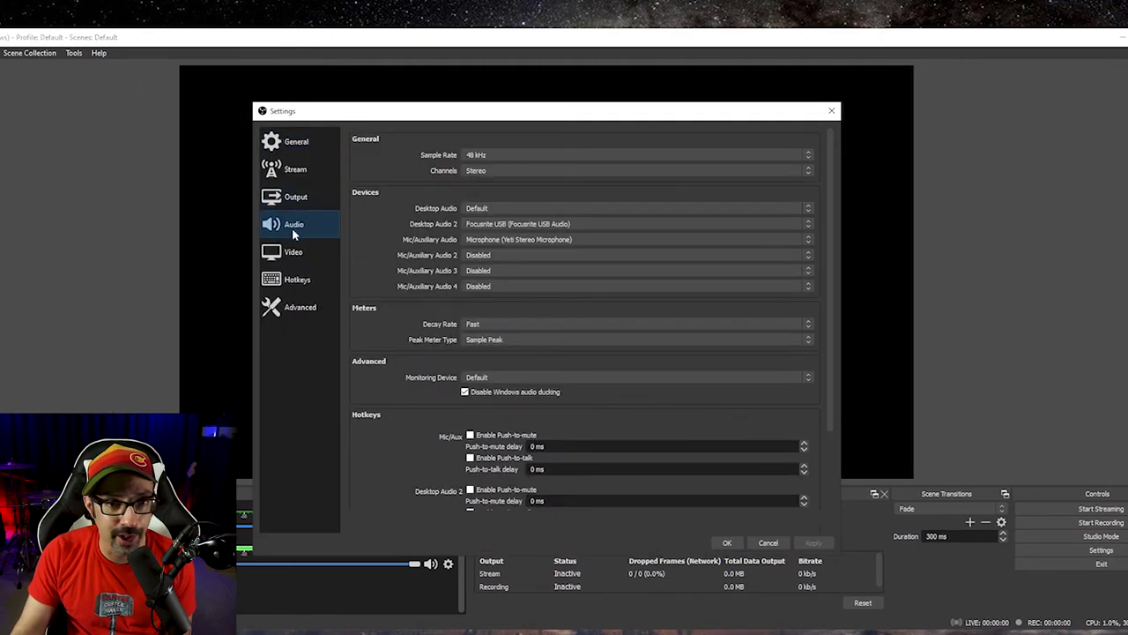
click(496, 153)
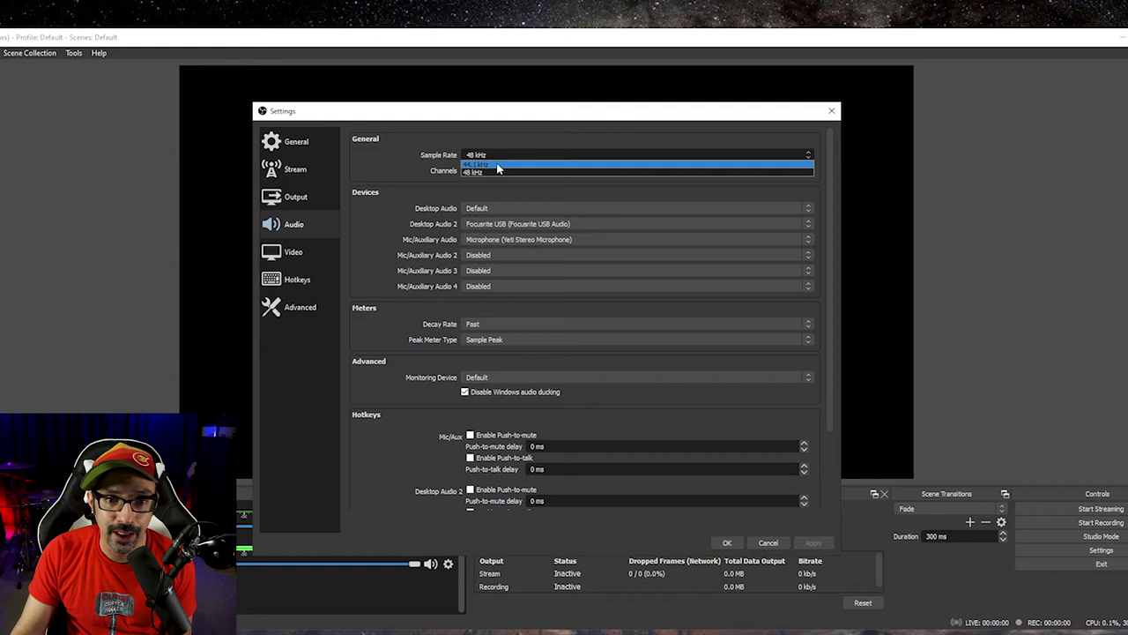
click(497, 164)
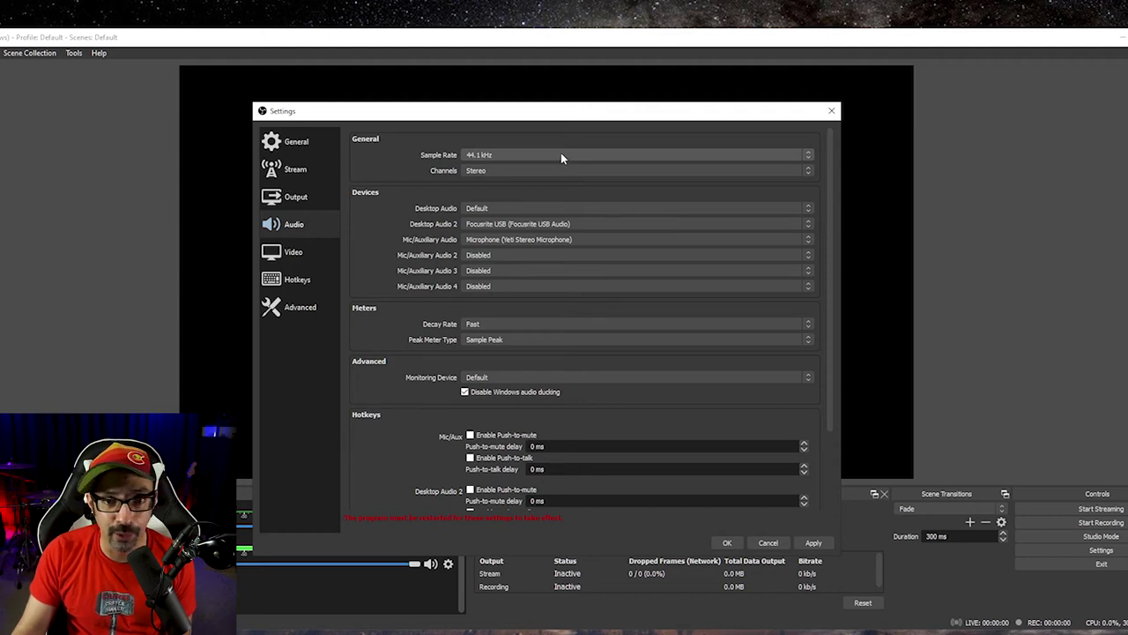
scroll(561, 154, down, 1)
click(482, 171)
click(483, 173)
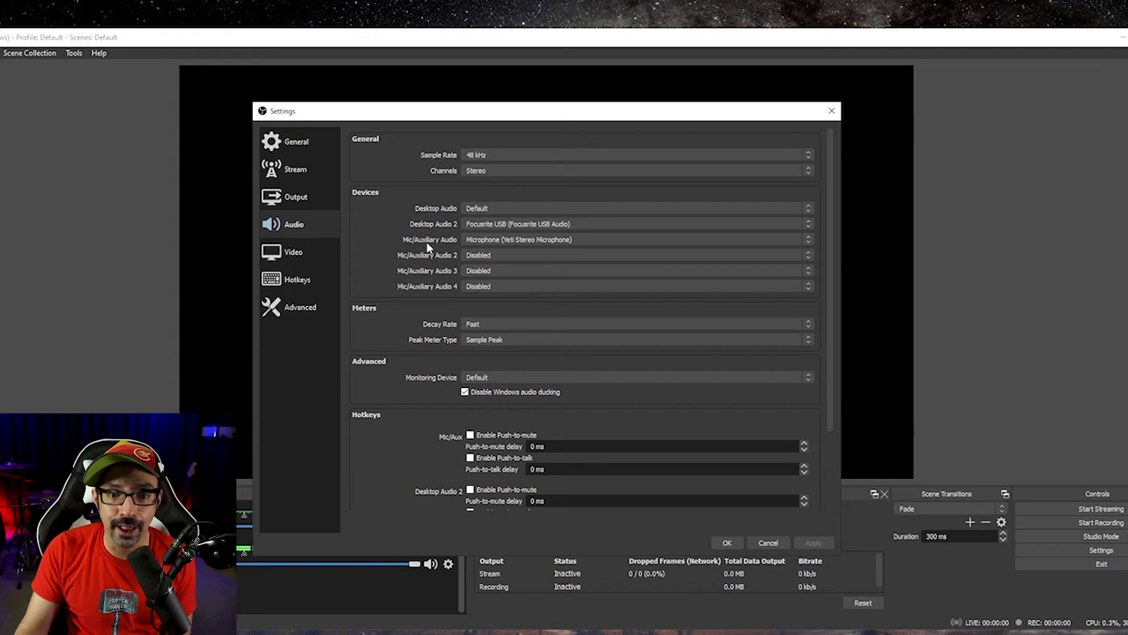
Choose Microphone (Yeti Stereo Microphone) as the Mic/Auxiliary Audio device and confirm the settings
click(564, 240)
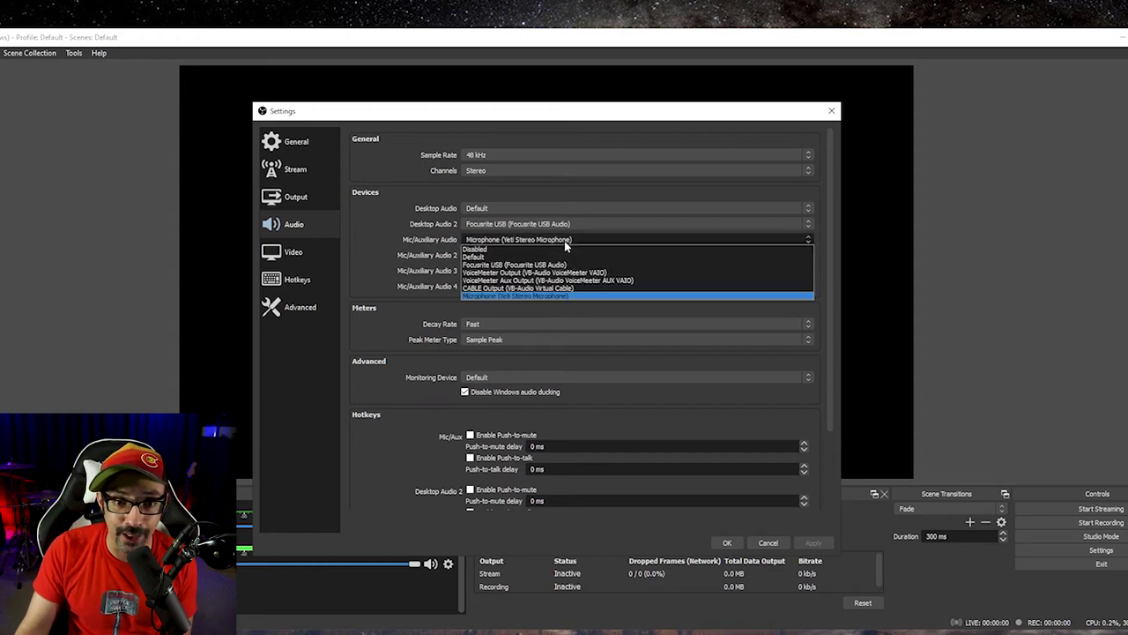
click(538, 296)
click(729, 542)
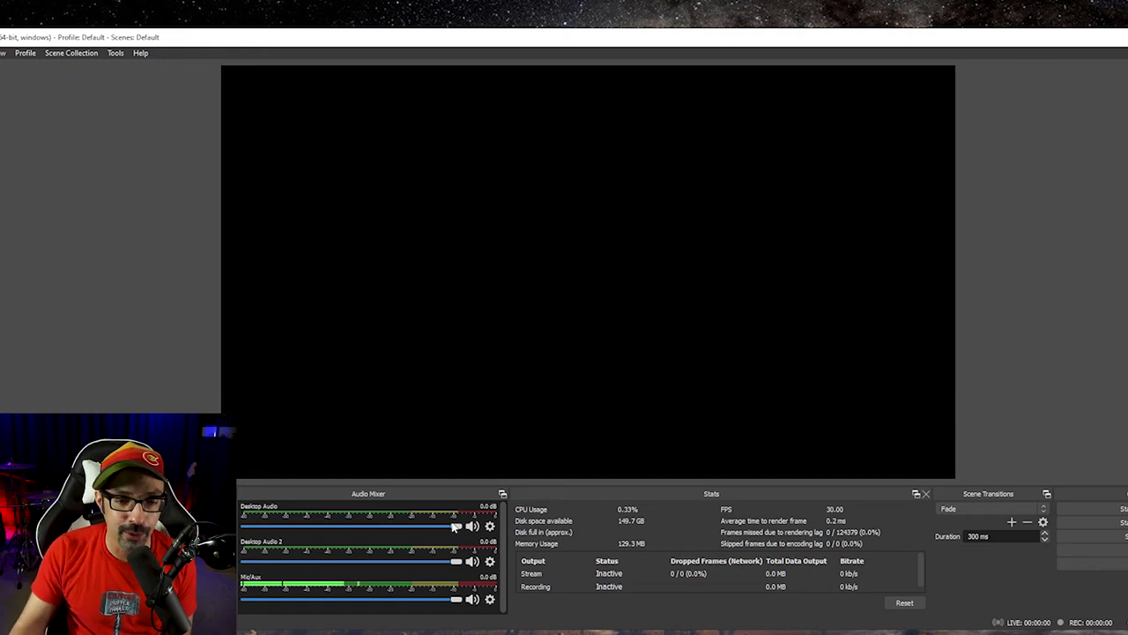
Hide Desktop Audio 2 in the audio mixer and close the audio settings with confirmation
click(490, 561)
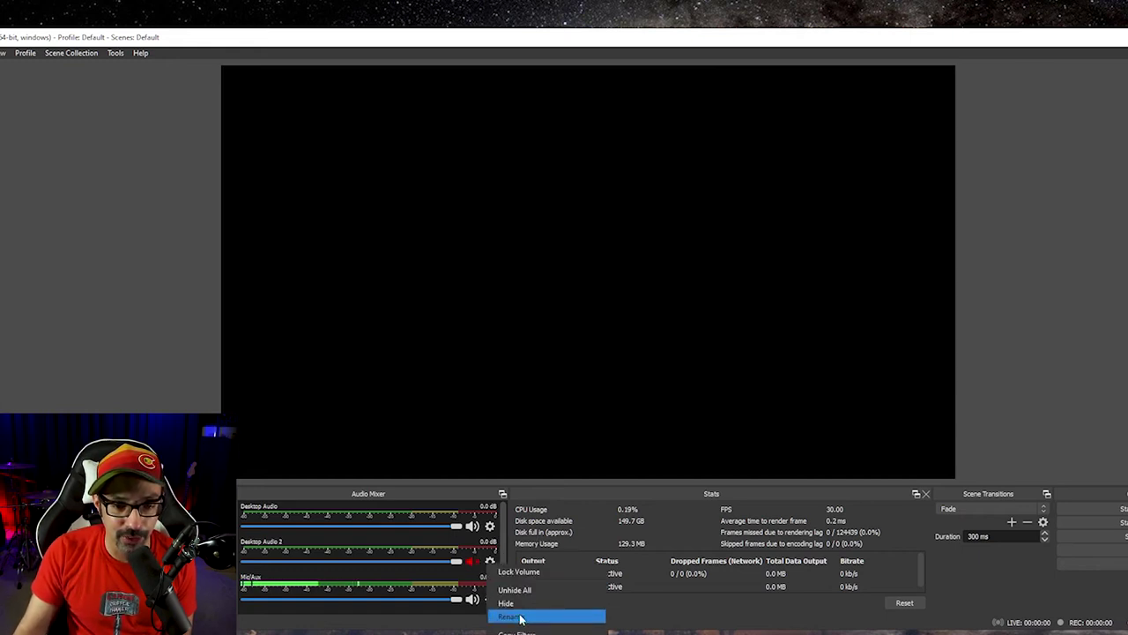
click(516, 603)
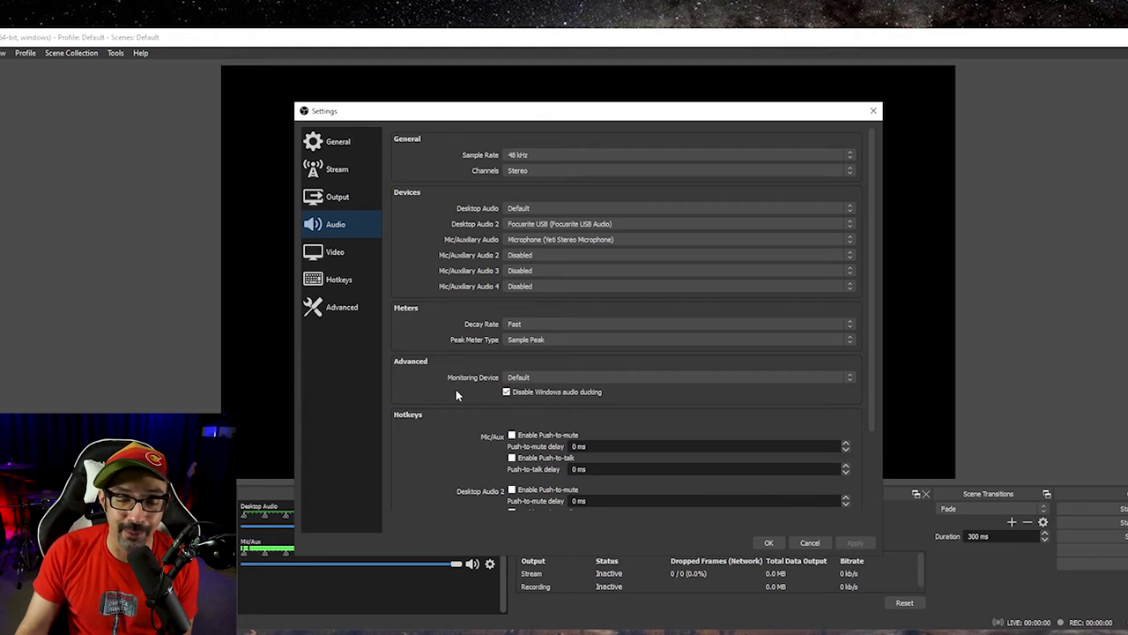
click(768, 542)
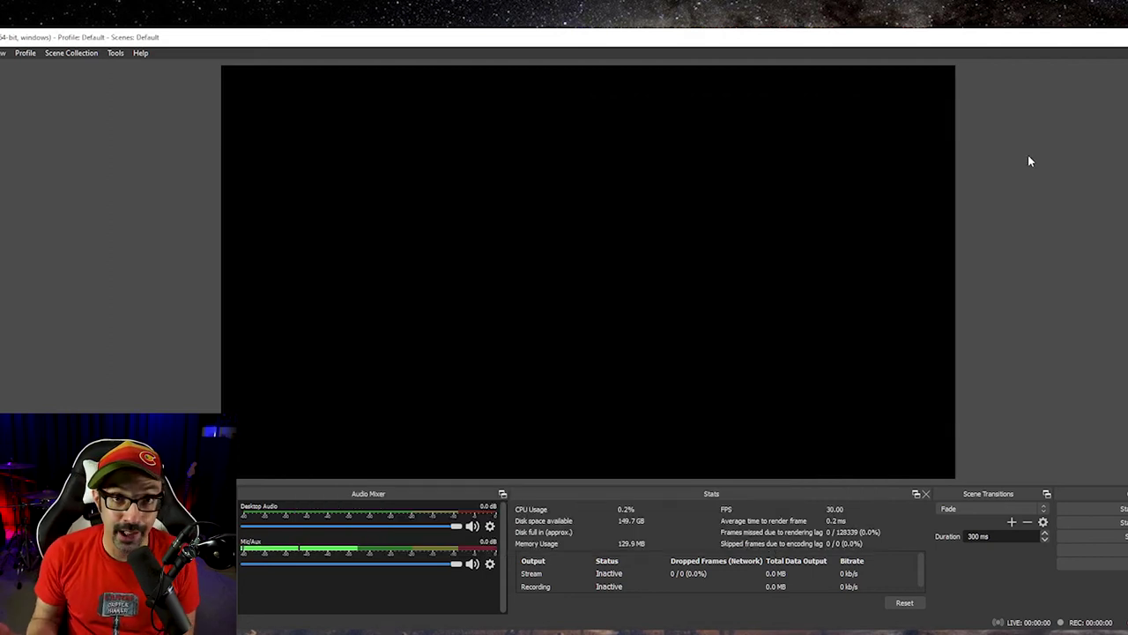